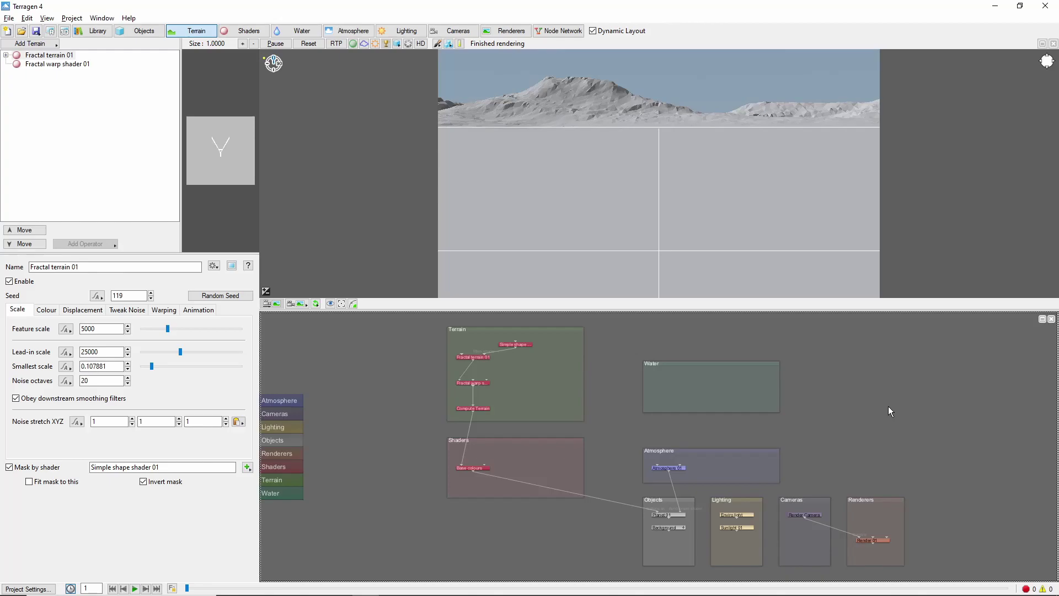
Enlarge the Shaders group in the node network to make room for more nodes.
scroll(507, 505, up, 5)
middle_drag(510, 499, 535, 444)
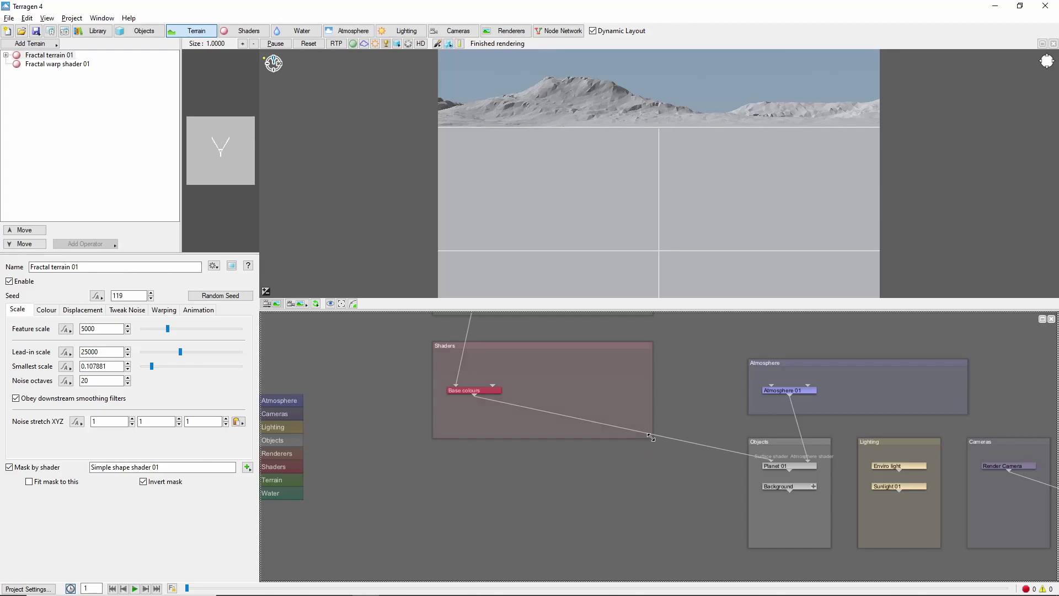
drag(651, 439, 724, 550)
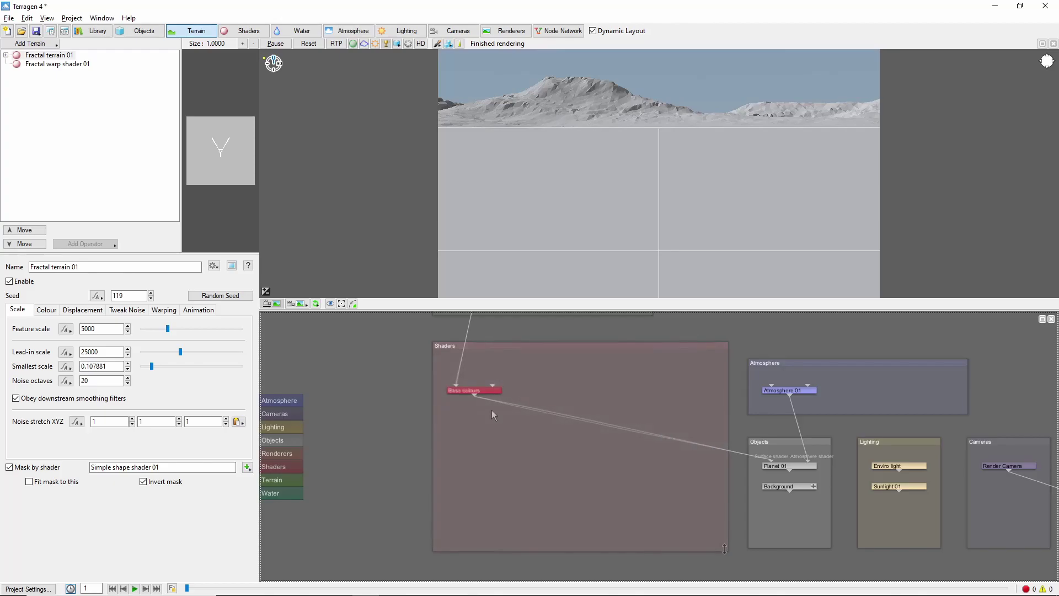
Insert a Surface layer shader after the Base colours node, between it and Planet 01.
scroll(482, 413, up, 2)
right_click(469, 389)
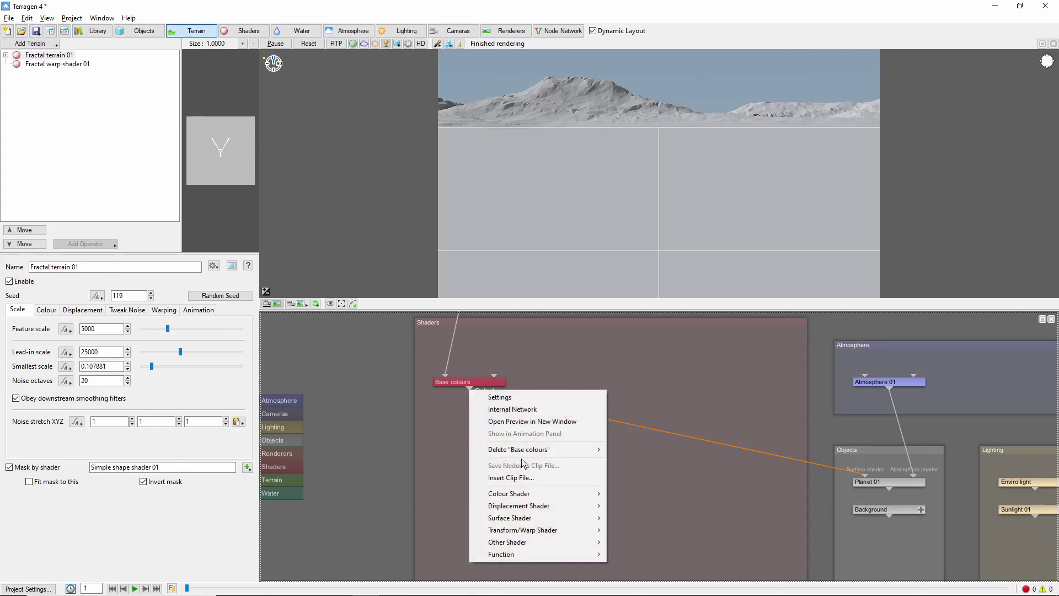
mouse_move(557, 518)
click(664, 504)
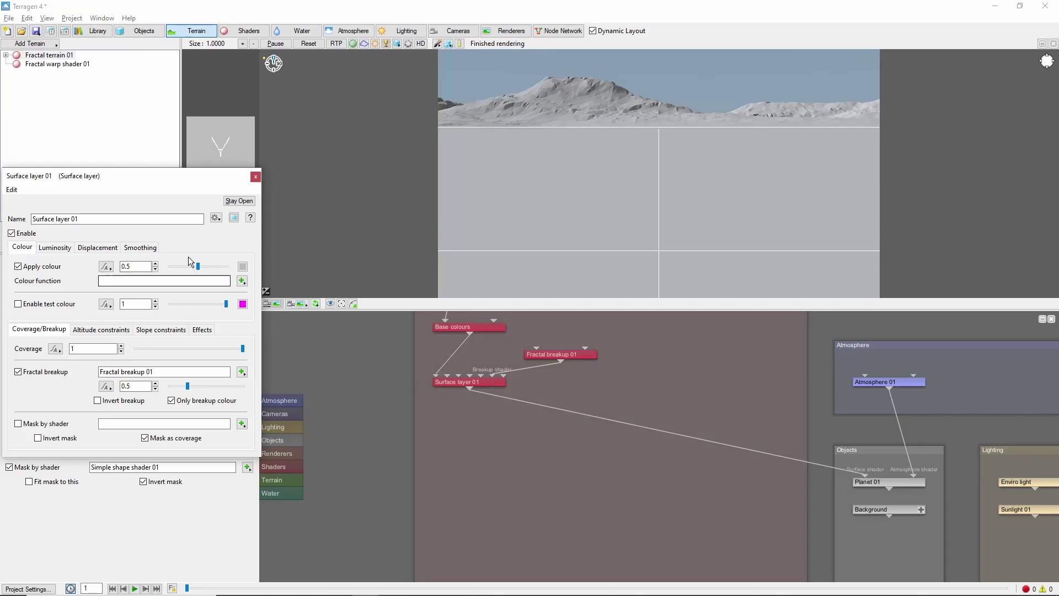
drag(195, 174, 297, 178)
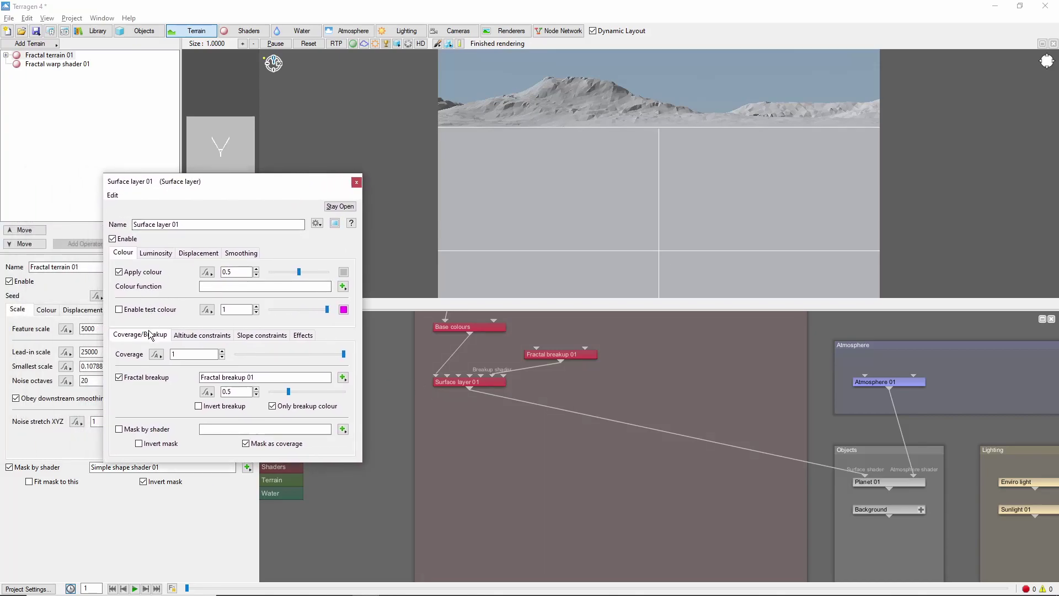
Rename the new surface layer to Rock Container and turn off its Apply colour option.
click(218, 336)
click(272, 337)
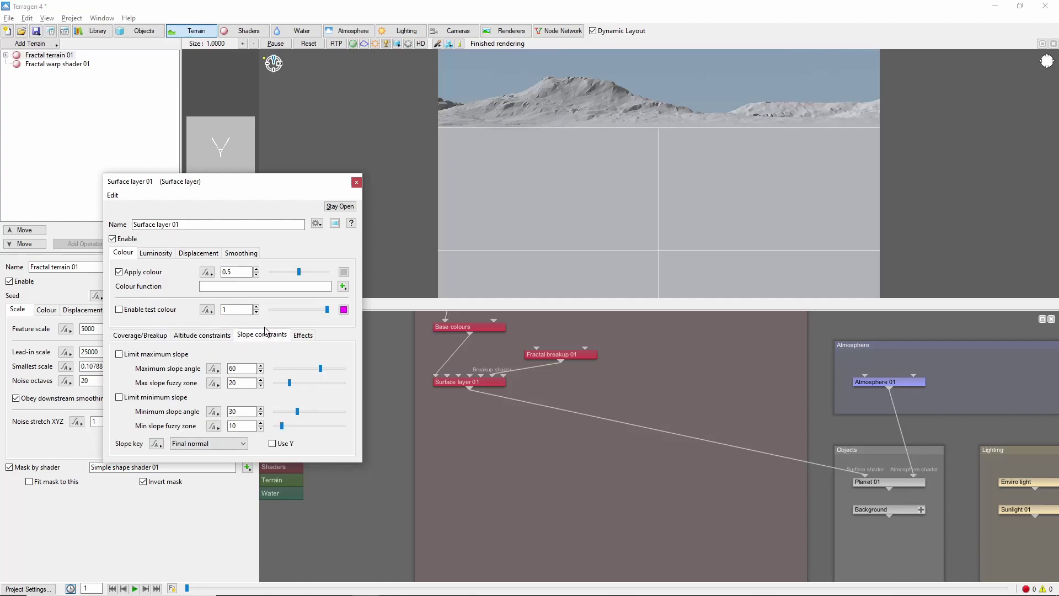
drag(208, 226, 1, 194)
text(Rock Container)
click(119, 272)
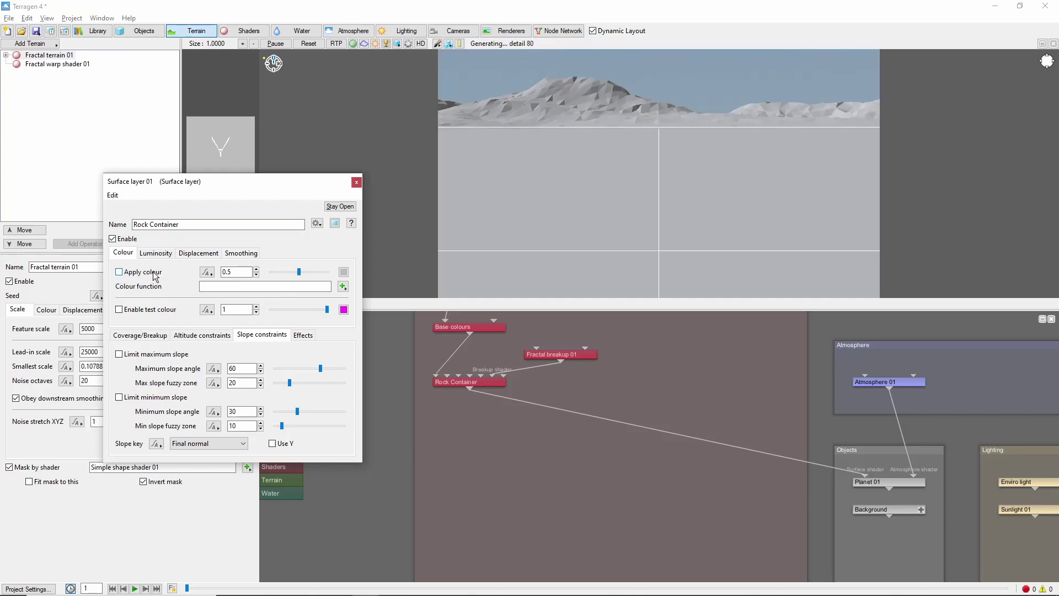
click(357, 182)
Make room above Rock Container for a new Fake stones shader and connect it to the container's child layer input.
drag(491, 383, 491, 474)
drag(574, 357, 555, 450)
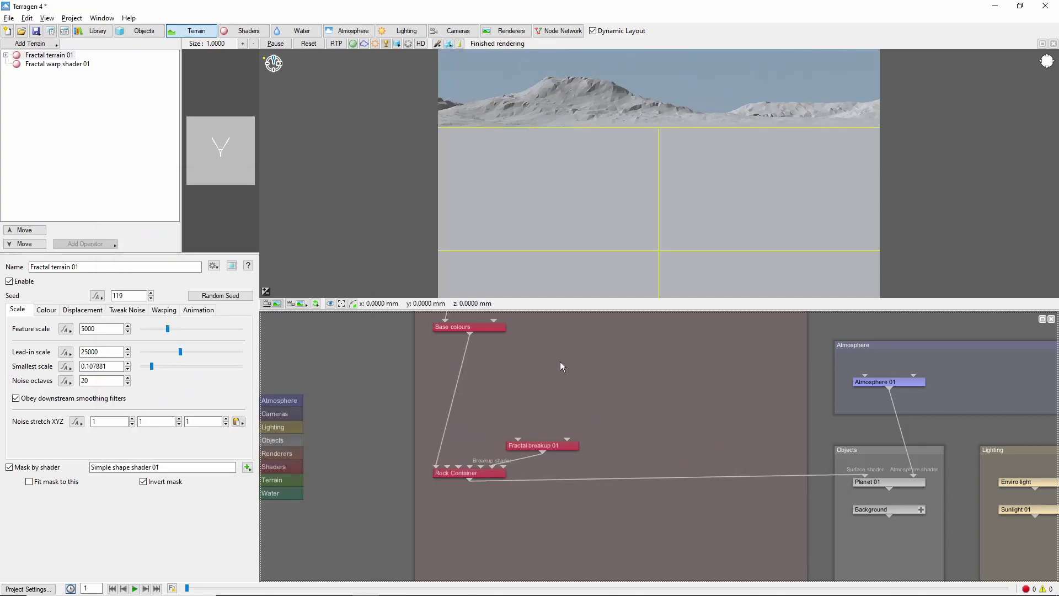
key(Tab)
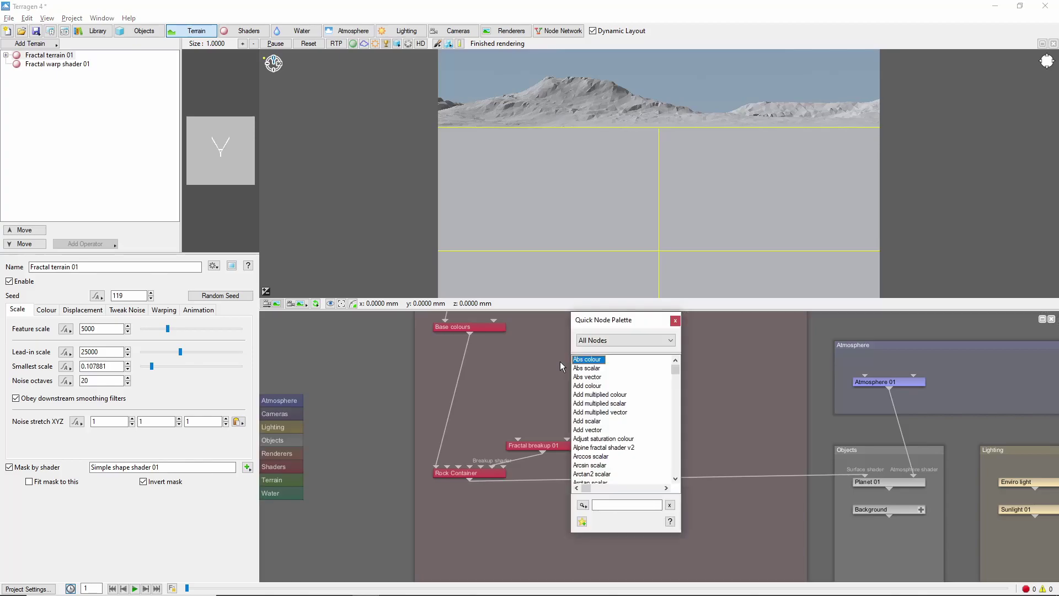
key(f)
key(Return)
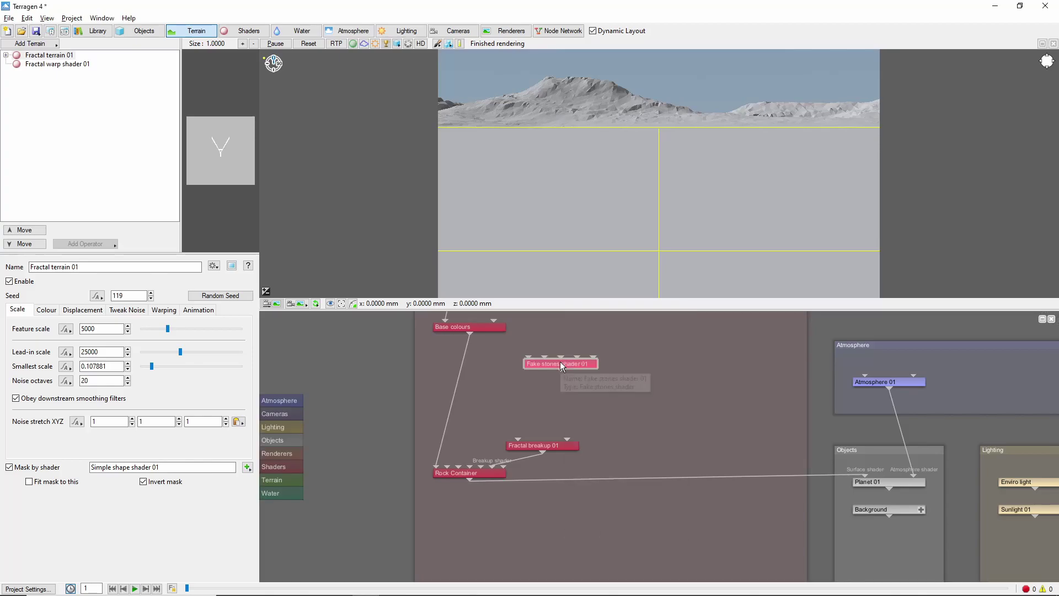
click(560, 363)
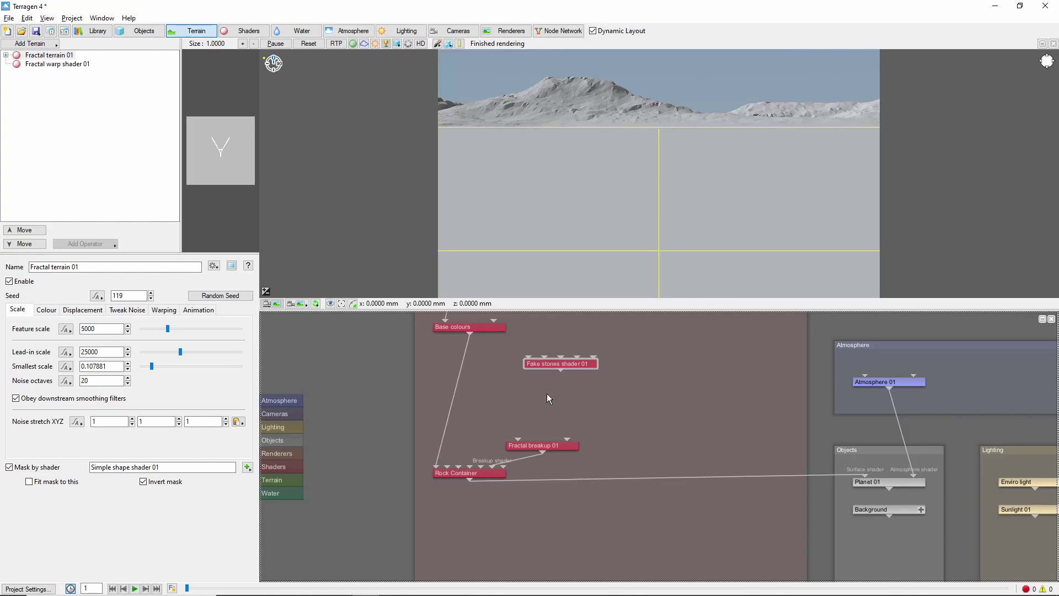
drag(557, 369, 482, 463)
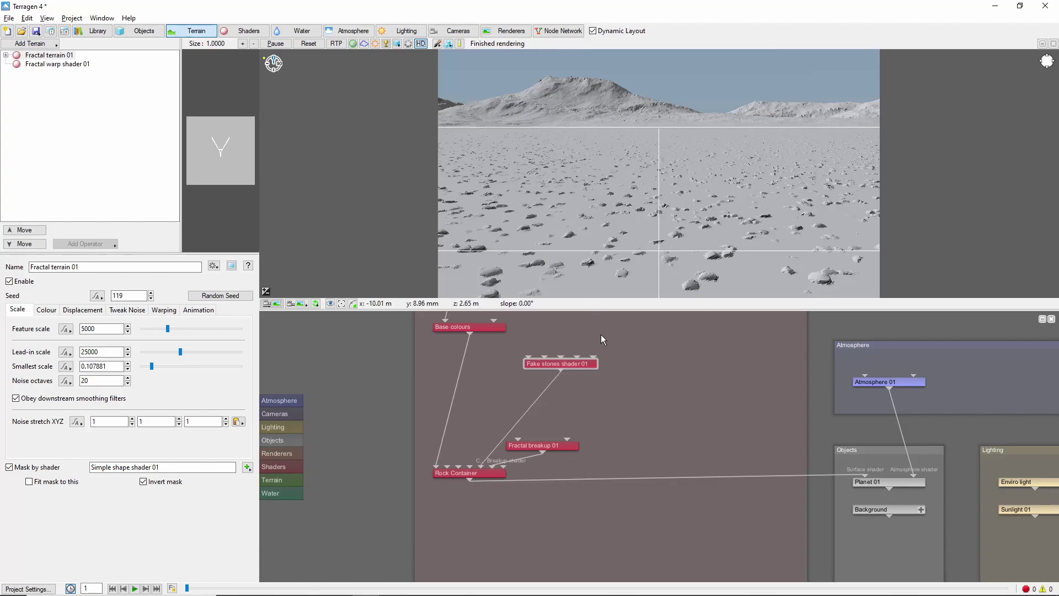
Examine the Fake stones shader's scale, density and shape settings.
double_click(570, 364)
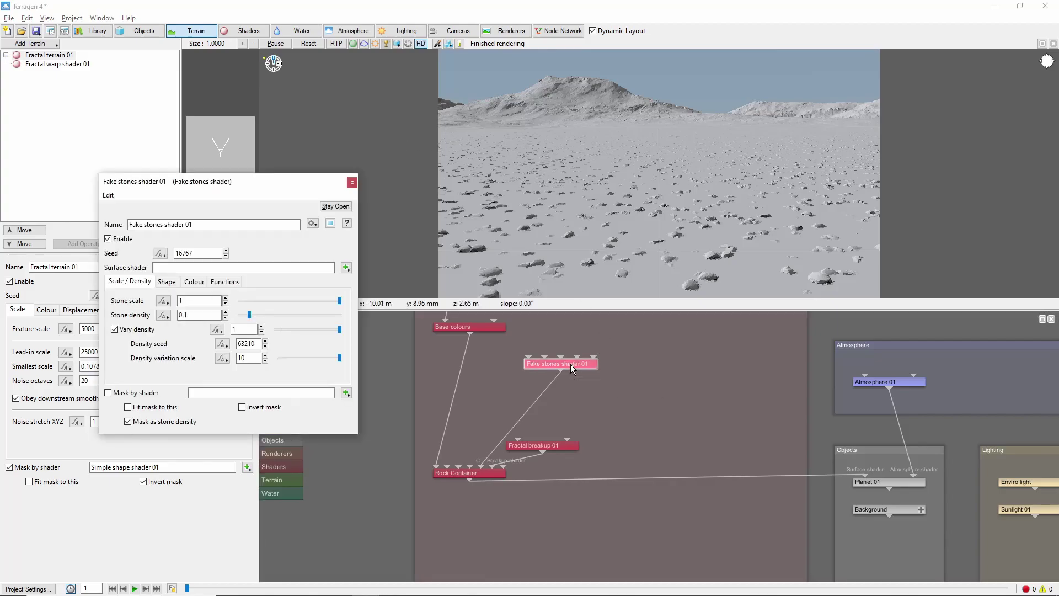
click(195, 301)
click(197, 315)
key(shift+Tab)
key(Tab)
click(166, 281)
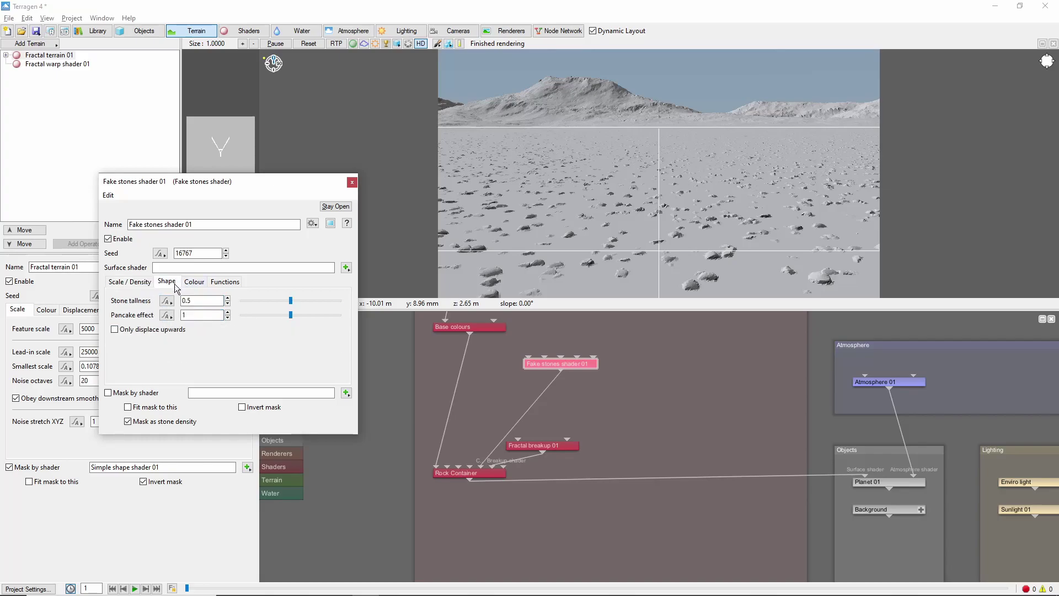
drag(205, 302, 150, 305)
click(207, 315)
Set the Fake stones shader's stone scale to 5 and inspect a single large stone up close in the preview.
click(130, 281)
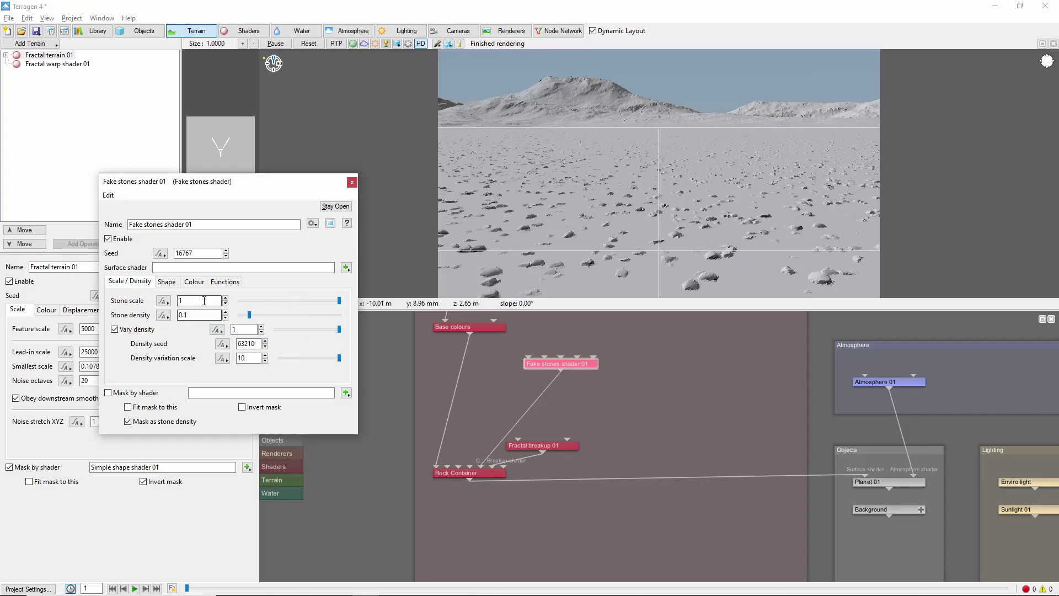
drag(204, 301, 122, 302)
text(5)
key(Return)
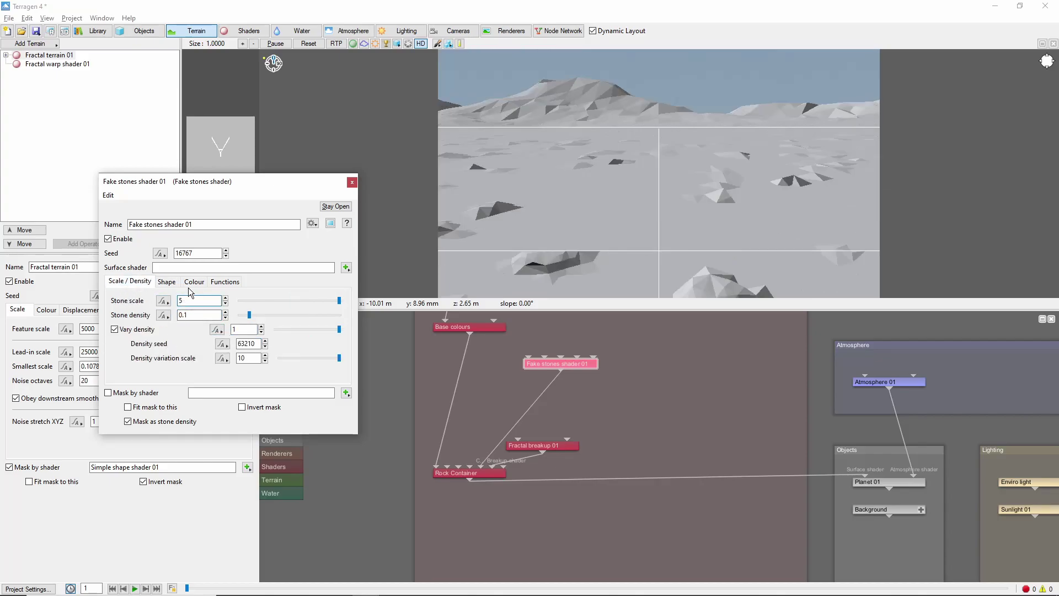
click(194, 282)
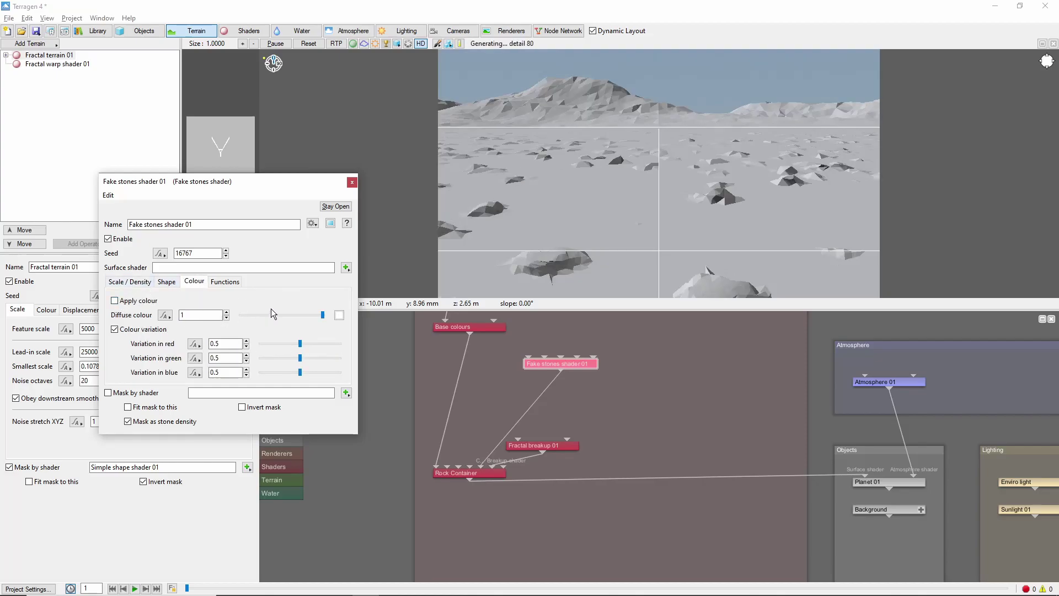
alt+drag(608, 213, 696, 236)
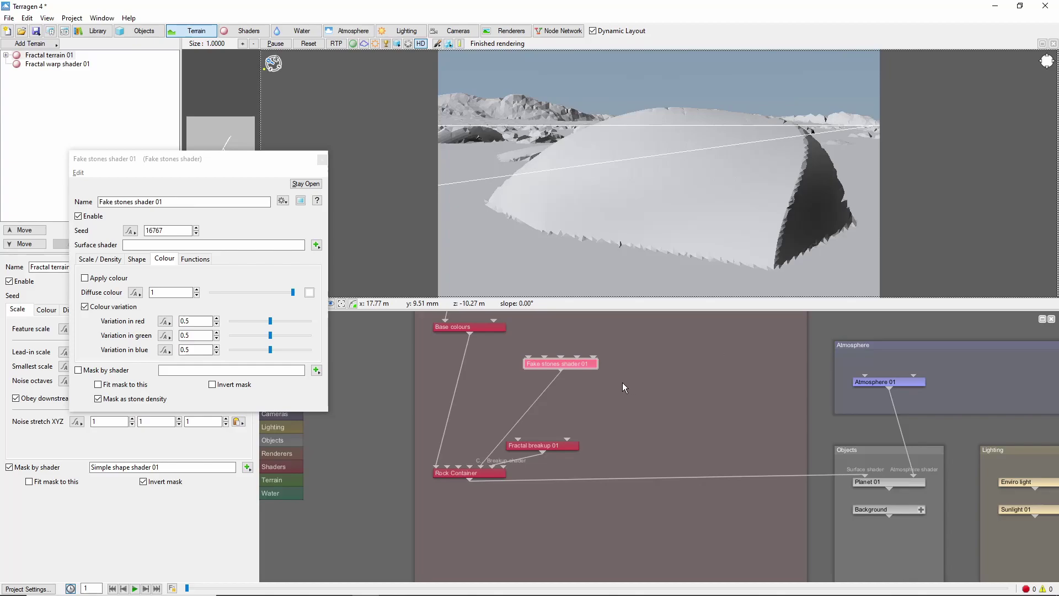
Add a Power fractal shader v3 above the Fake stones shader and name it Rough Displacement.
drag(635, 390, 660, 446)
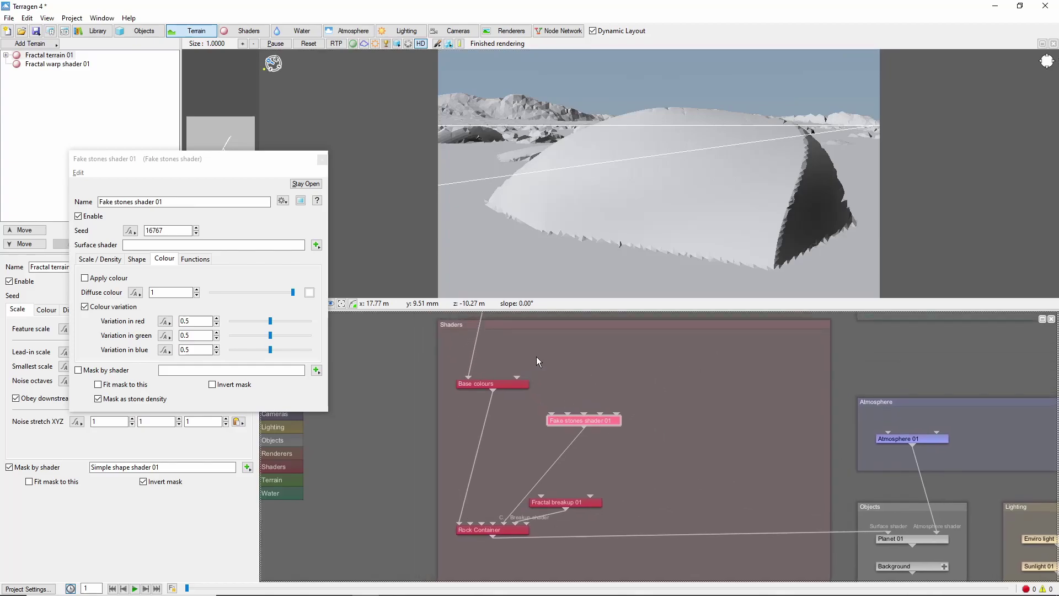
key(Tab)
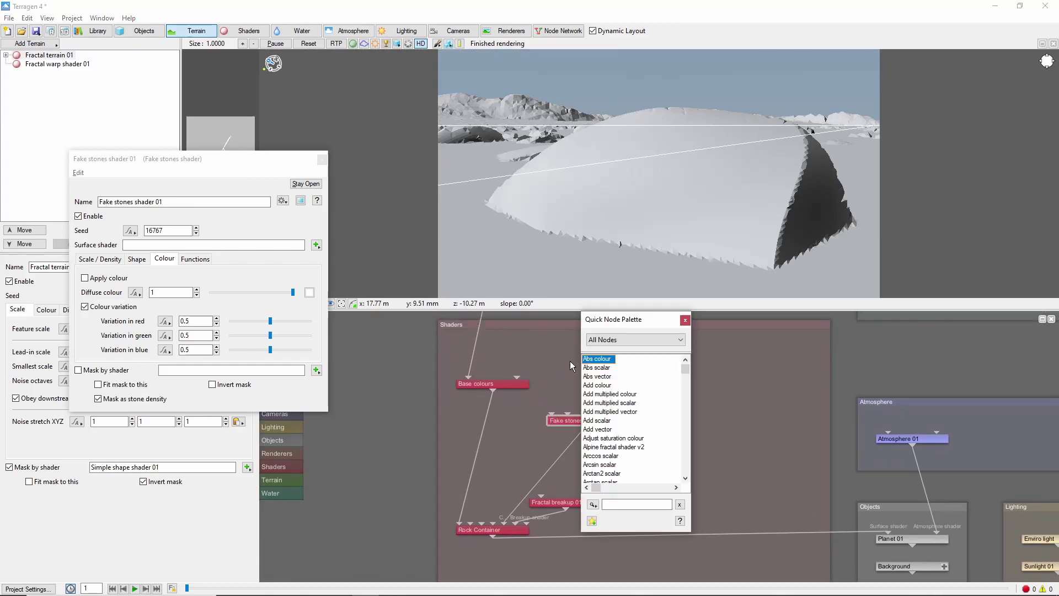
text(pow)
key(Down)
key(Return)
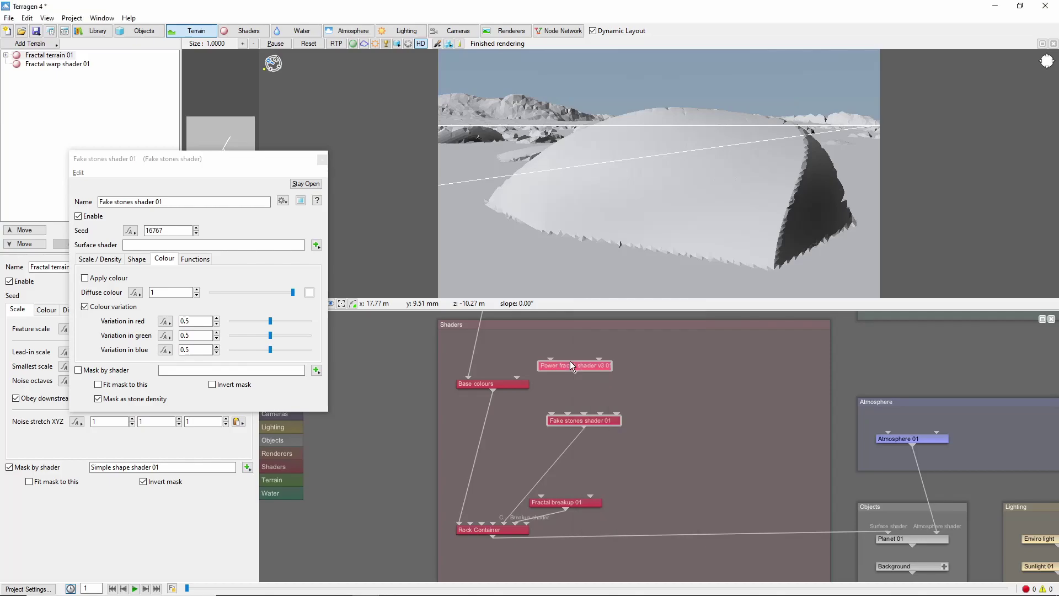
drag(571, 363, 579, 363)
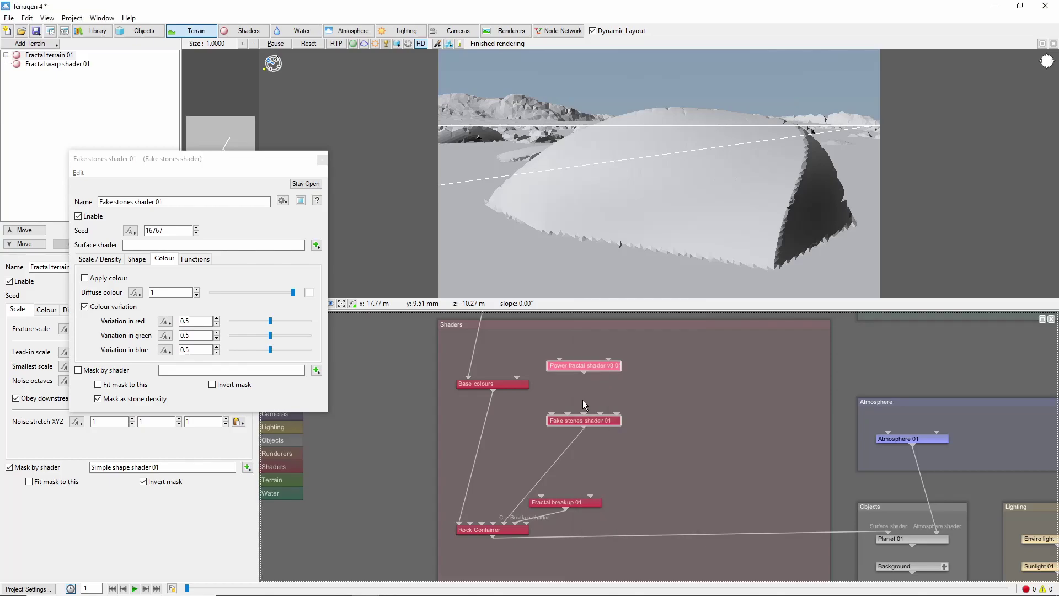
double_click(577, 367)
text(Rough Displacement)
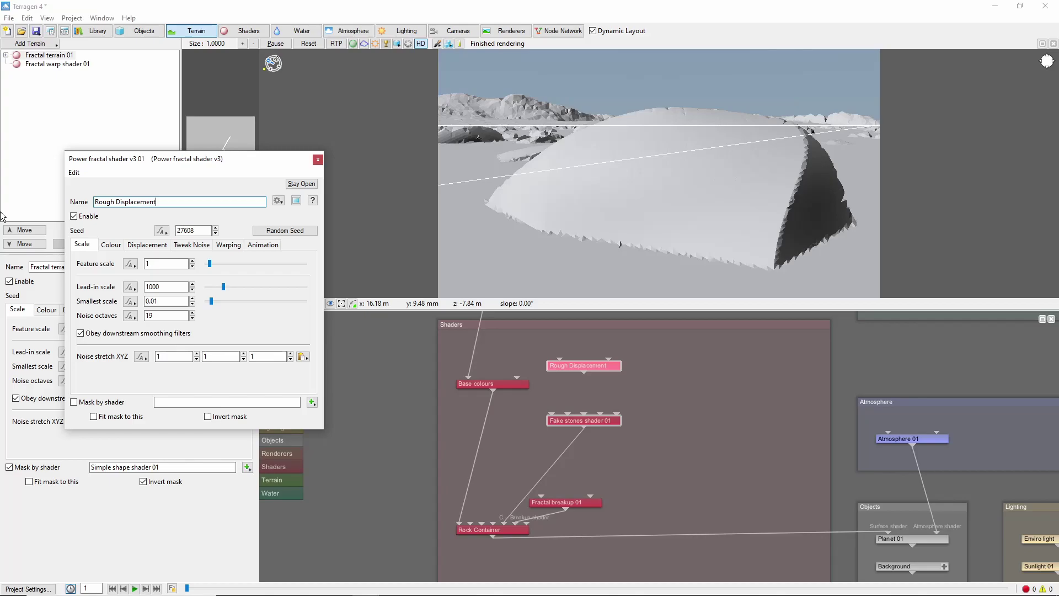
Set Rough Displacement's lead-in scale to 5 and feature scale to 2.5, and raise its smallest scale.
click(111, 244)
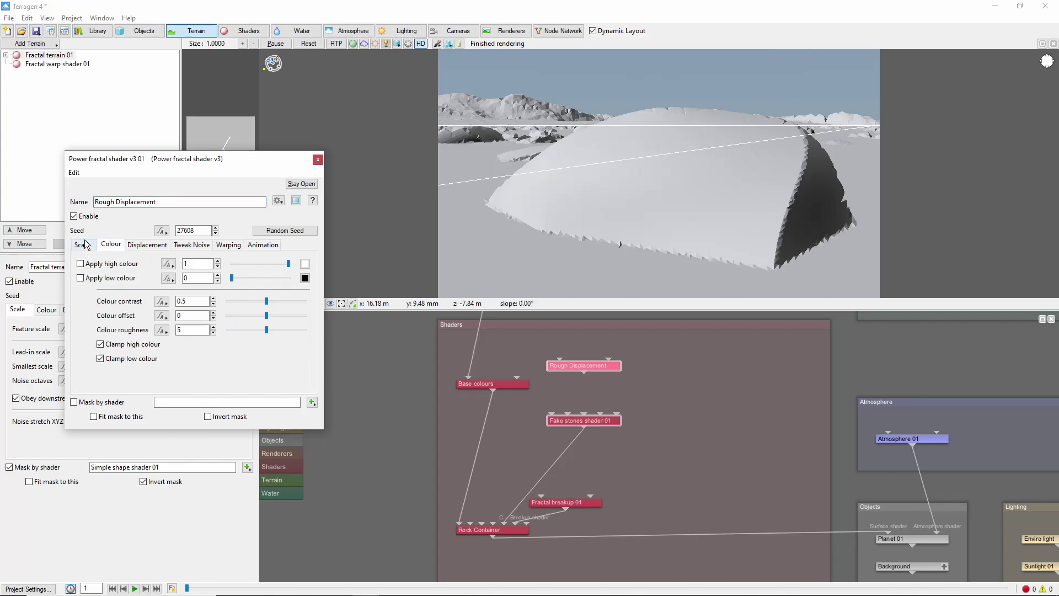
click(83, 245)
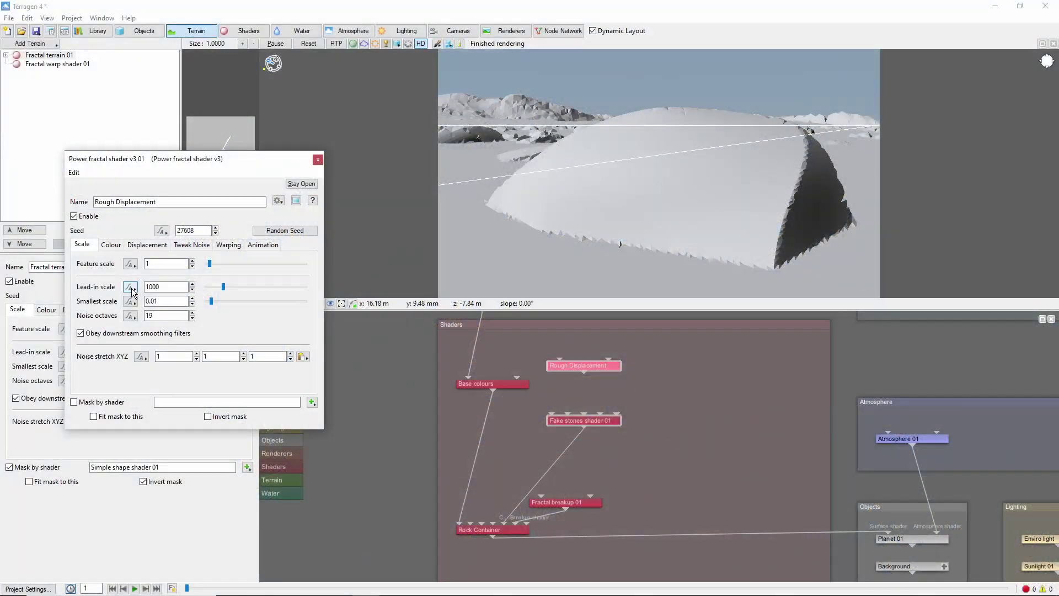
drag(173, 287, 115, 280)
text(5)
click(169, 268)
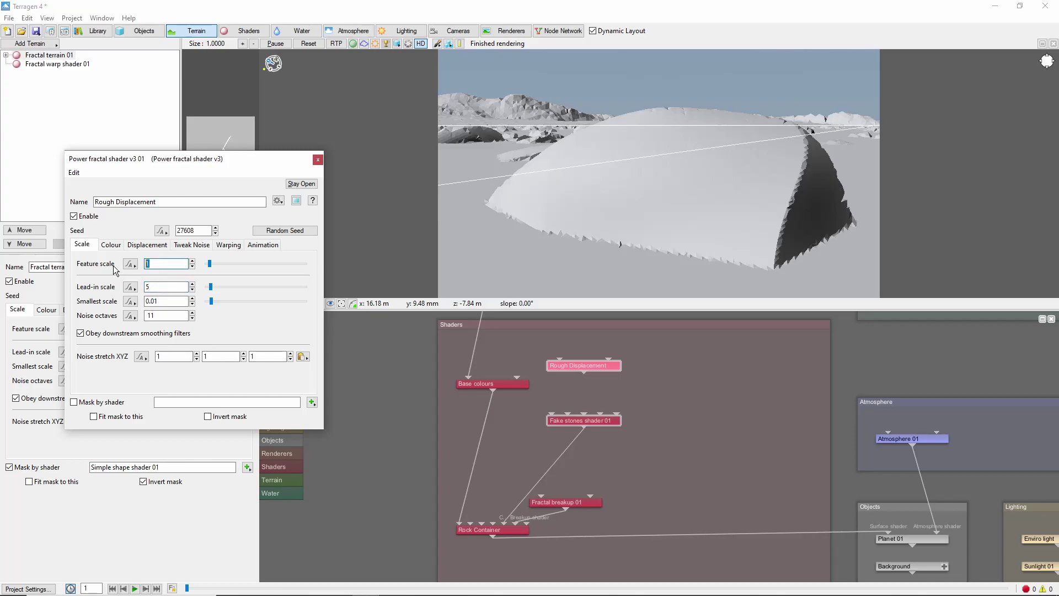
text(2.5)
drag(154, 302, 168, 301)
text(5)
Set Rough Displacement's displacement amplitude to 1.75 and displacement roughness to 0.85.
click(150, 244)
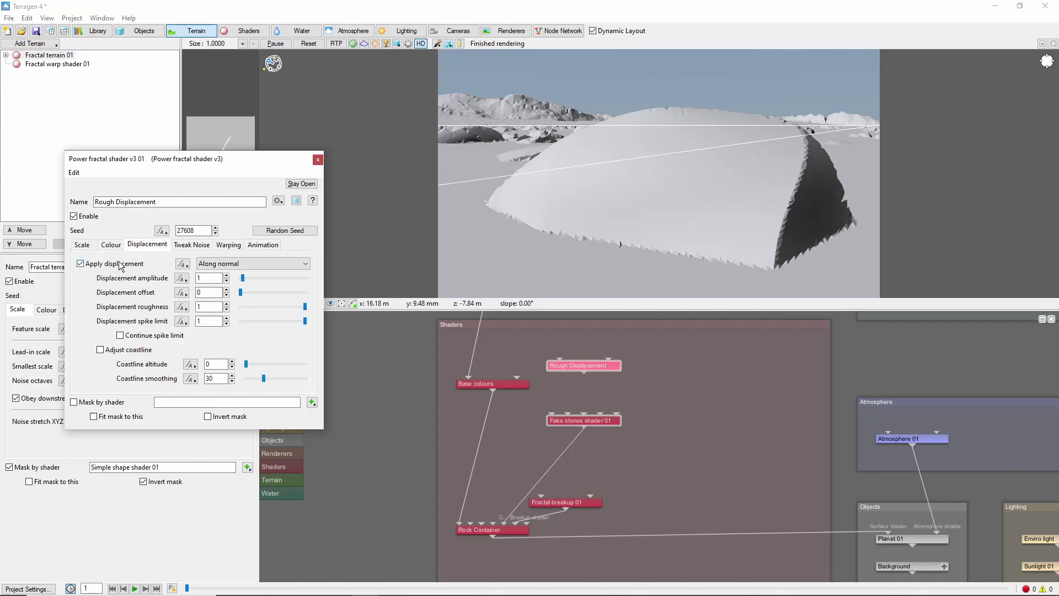
double_click(206, 278)
text(1.75)
double_click(199, 306)
text(0.85)
Change Rough Displacement's noise flavour to Voronoi ridges.
click(202, 247)
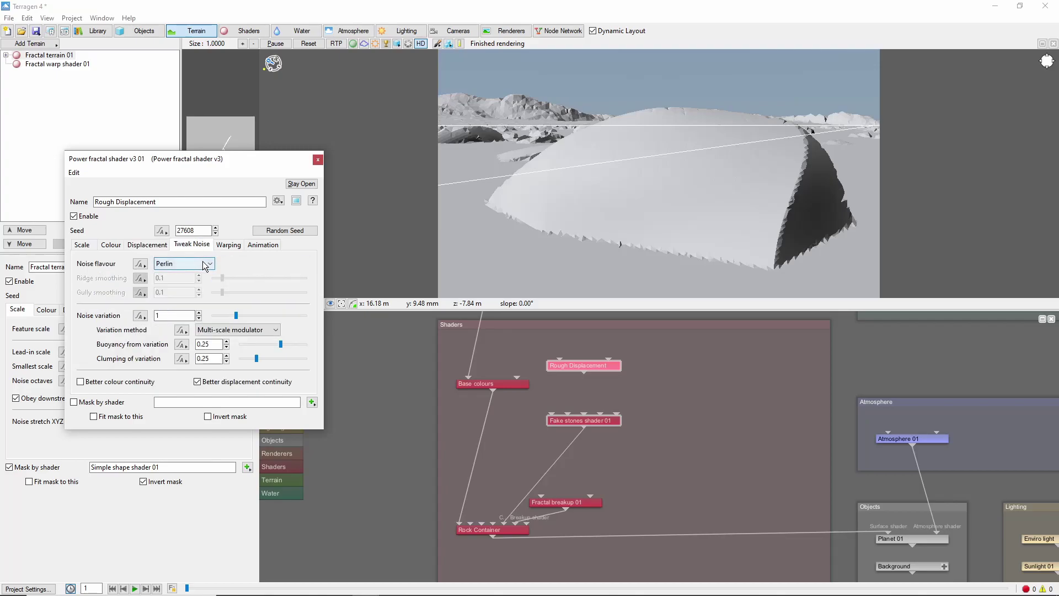
click(203, 263)
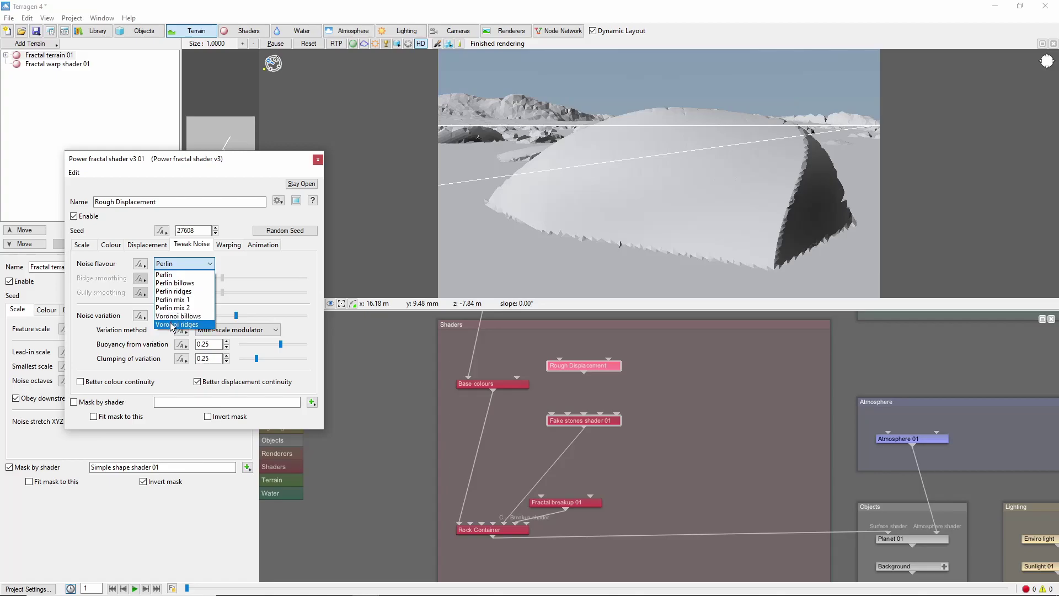
click(172, 325)
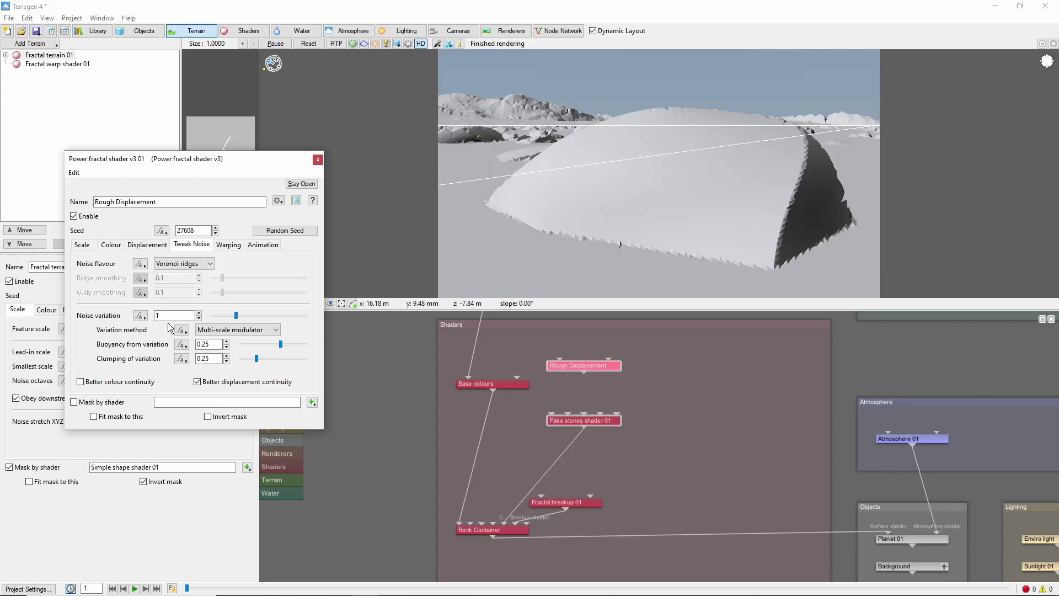
Feed Rough Displacement into the Fake stones surface shader input, with a Power fractal shader v3 named Fine Detail inserted between them.
click(584, 375)
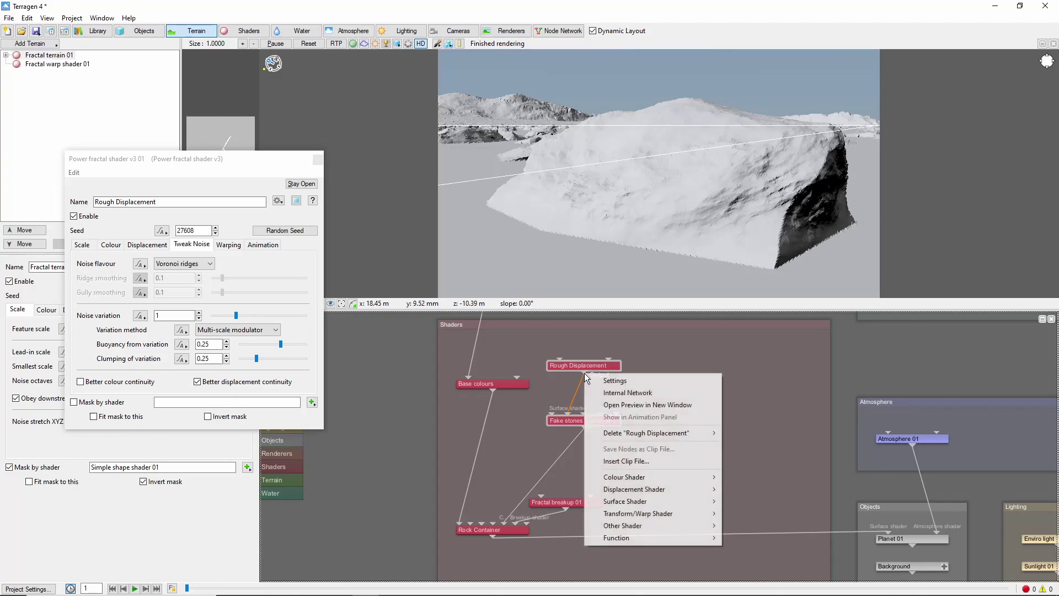
mouse_move(654, 488)
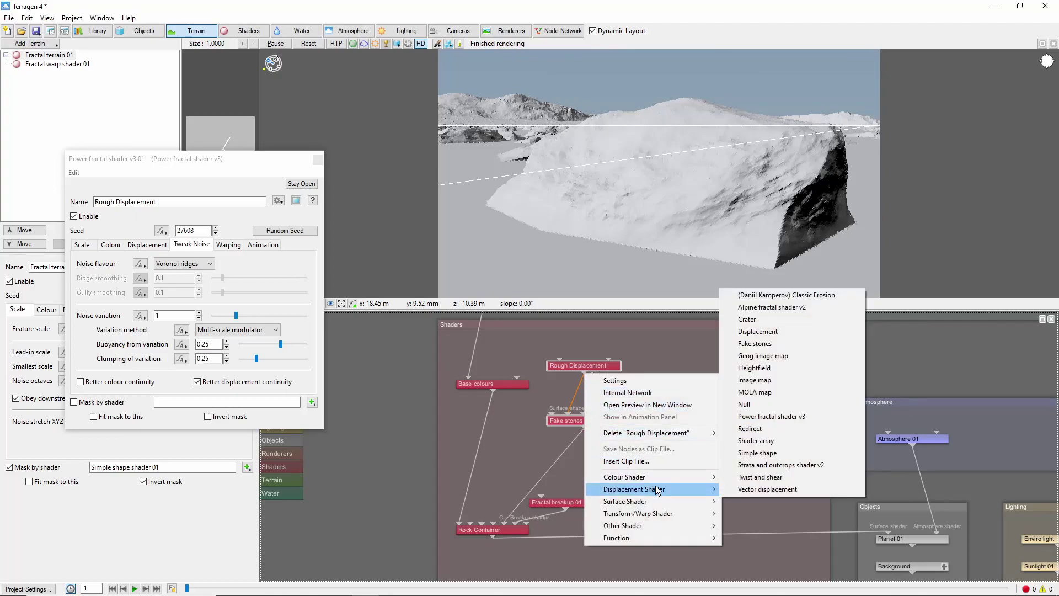
click(788, 417)
text(F)
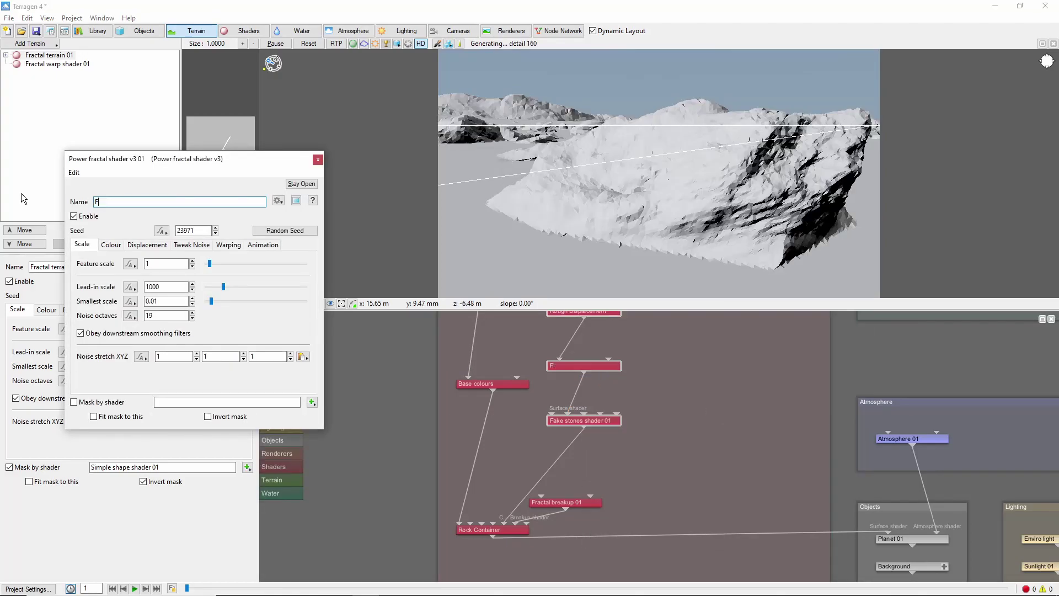
text(ine Detail)
Set Fine Detail's lead-in scale to 0.25, feature scale to 0.1 and smallest scale to 0.001.
double_click(176, 286)
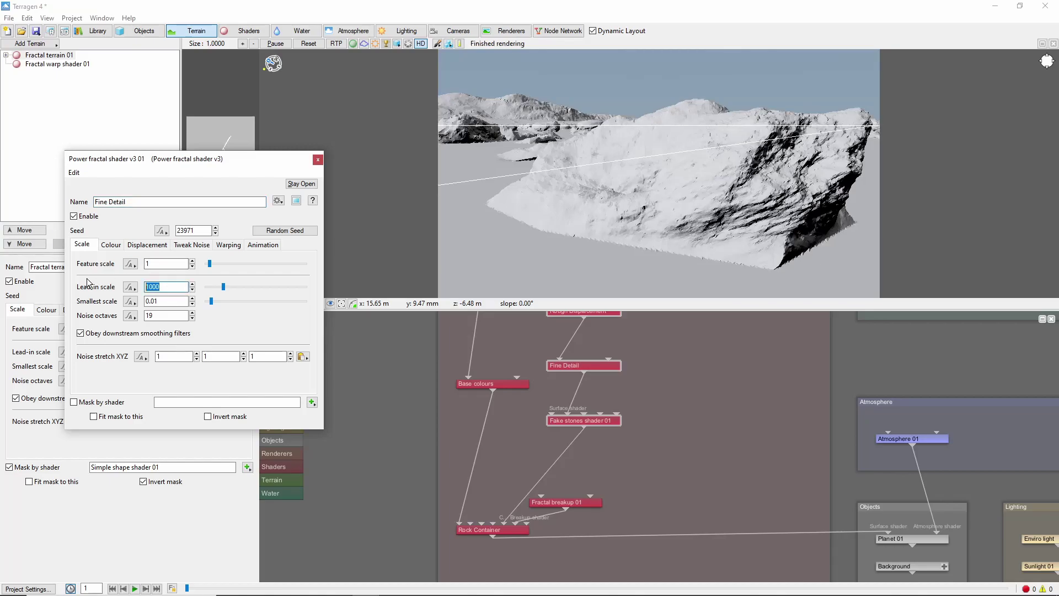
text(0.25)
key(shift+Tab)
text(0)
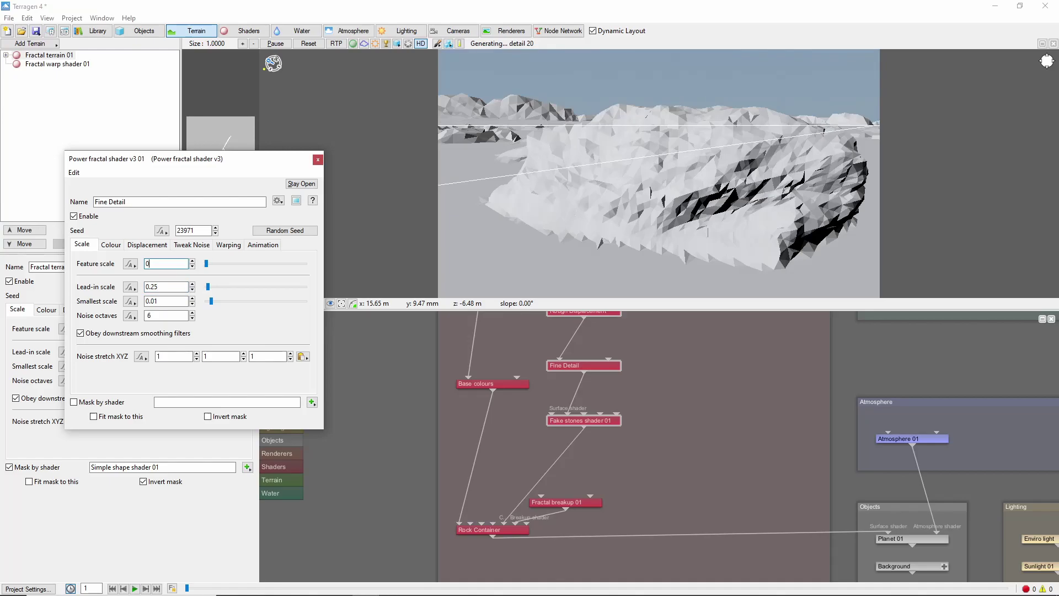
click(173, 302)
key(BackSpace)
text(01)
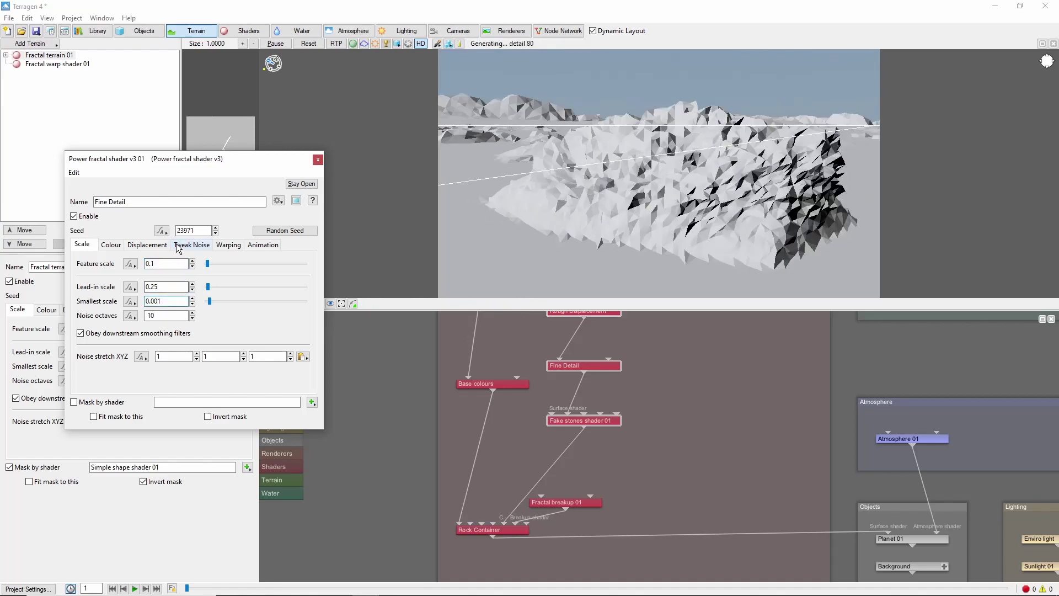
Set Fine Detail's displacement amplitude to 0.05, displacement roughness to 0.8 and displacement spike limit to 0.6.
click(147, 244)
text(0.)
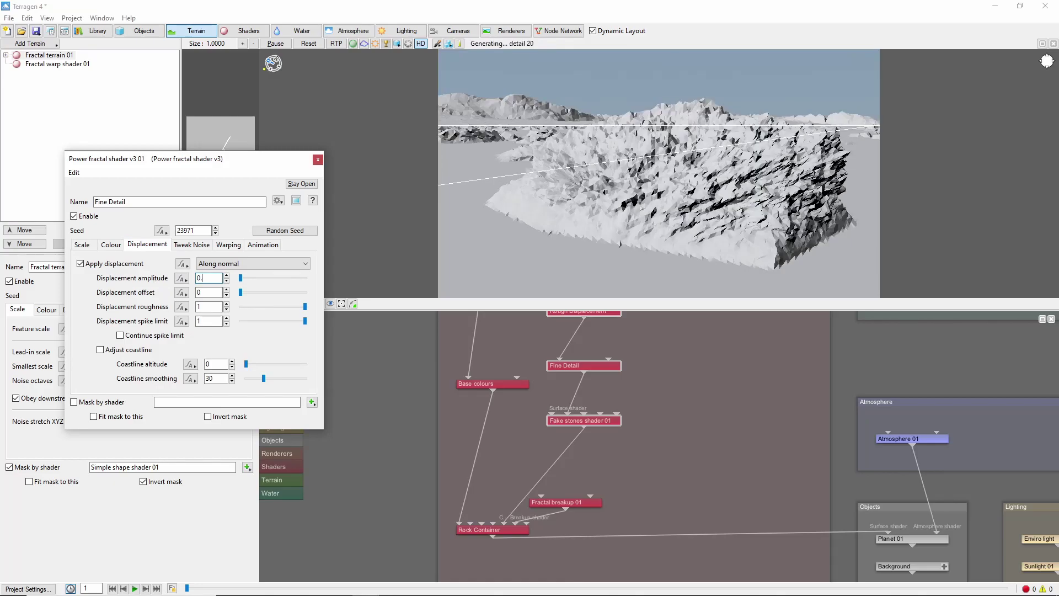
text(06)
key(BackSpace)
text(5)
drag(207, 307, 90, 314)
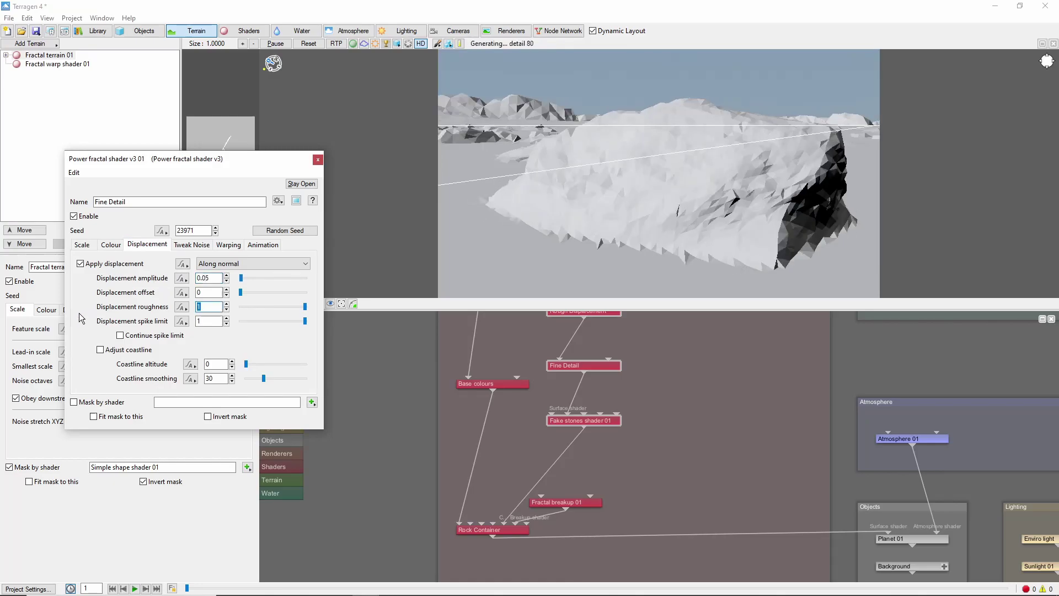
text(0.8)
key(Tab)
text(0.)
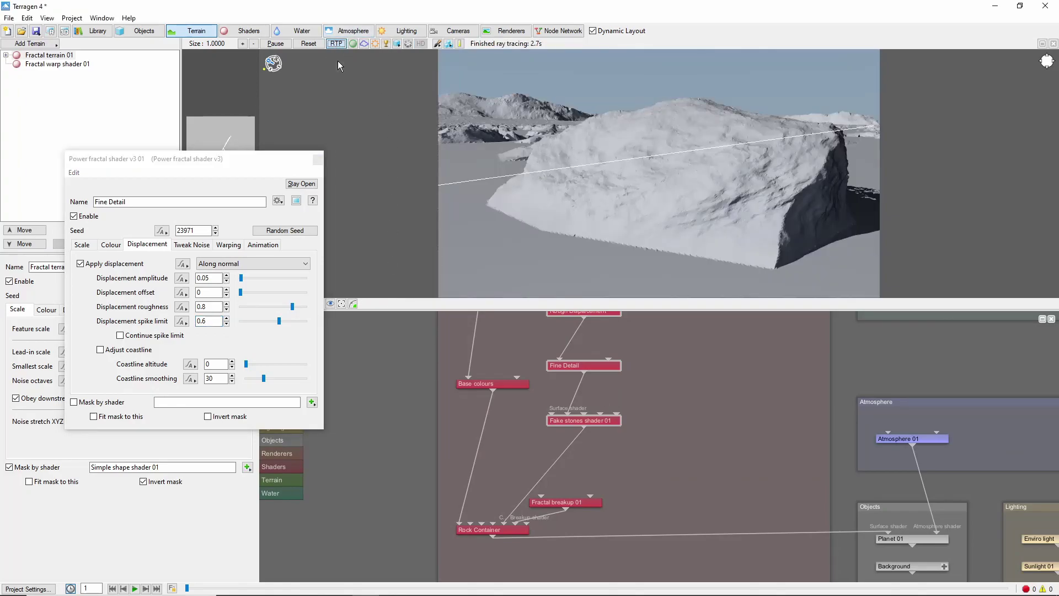
Insert a Power fractal shader v3 colour shader between Fine Detail and the Fake stones shader, and name it Rock Colors.
right_click(585, 371)
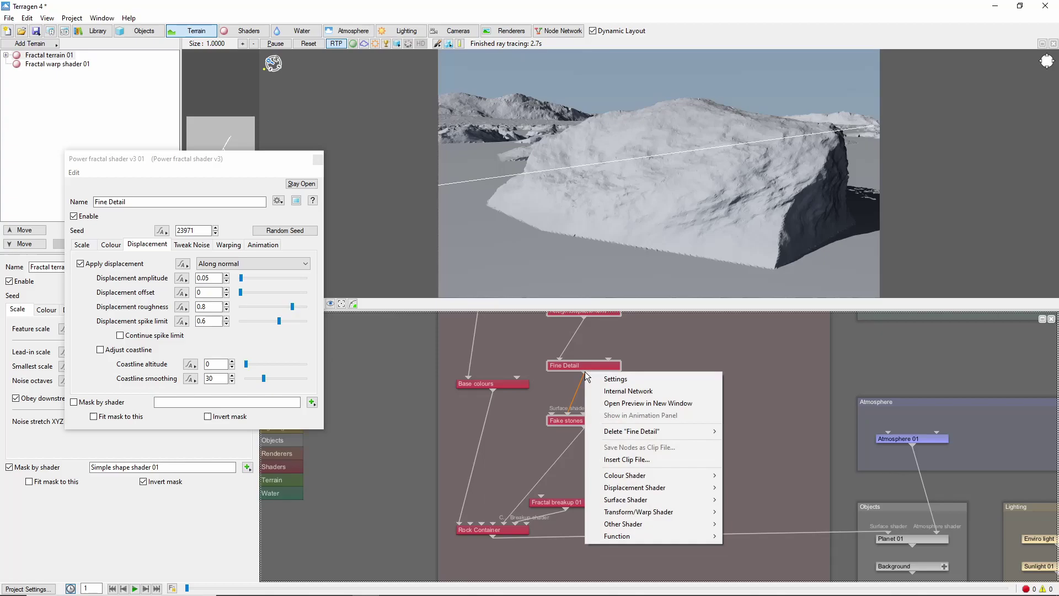
mouse_move(670, 477)
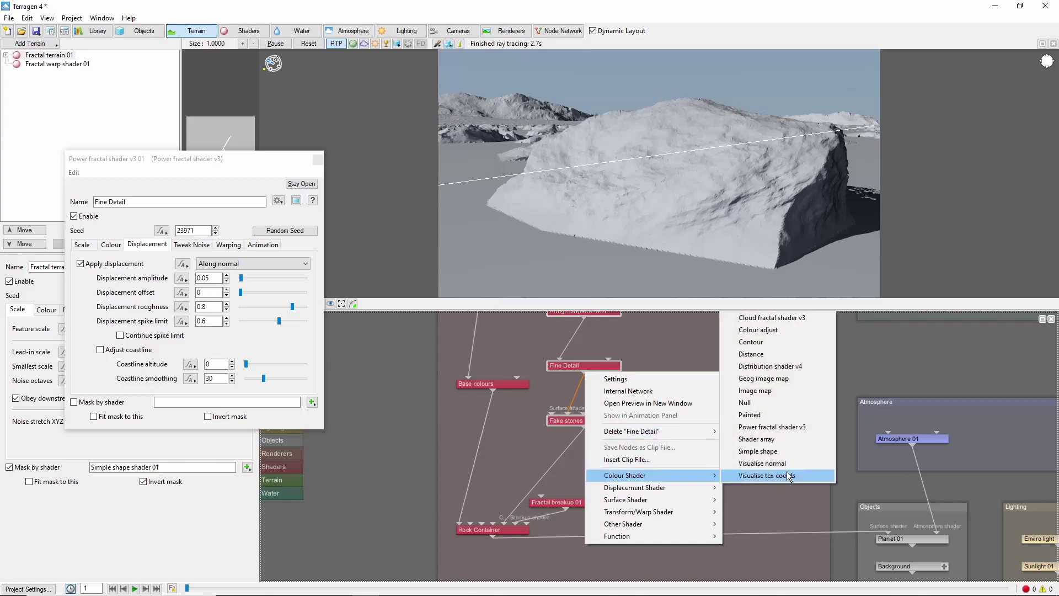
click(800, 429)
triple_click(186, 201)
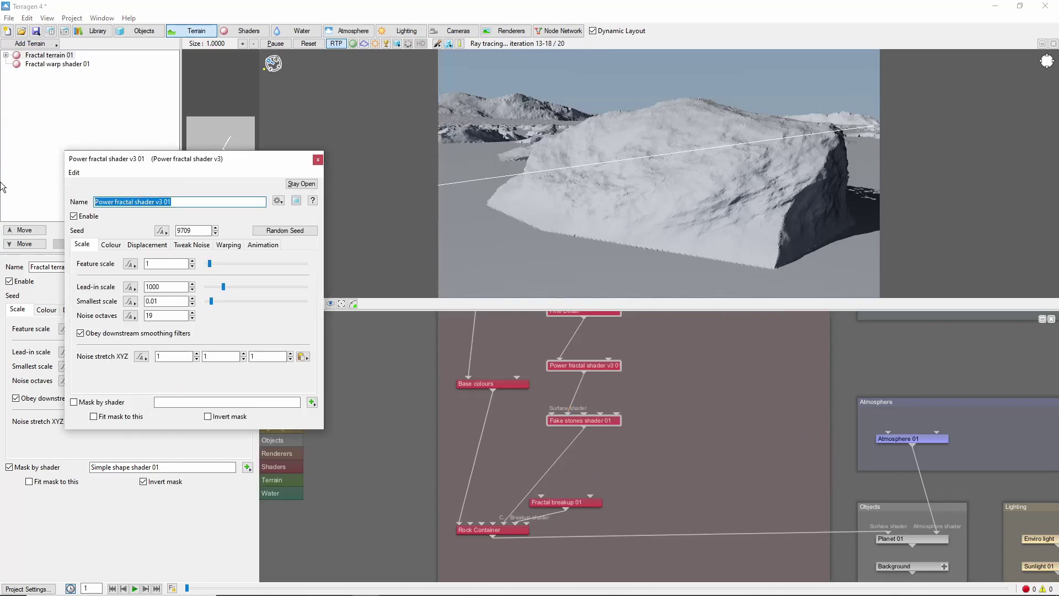
text(Rock Colors)
Enable Rock Colors' low colour, and set its high colour to 0.3 and low colour to 0.1.
click(148, 244)
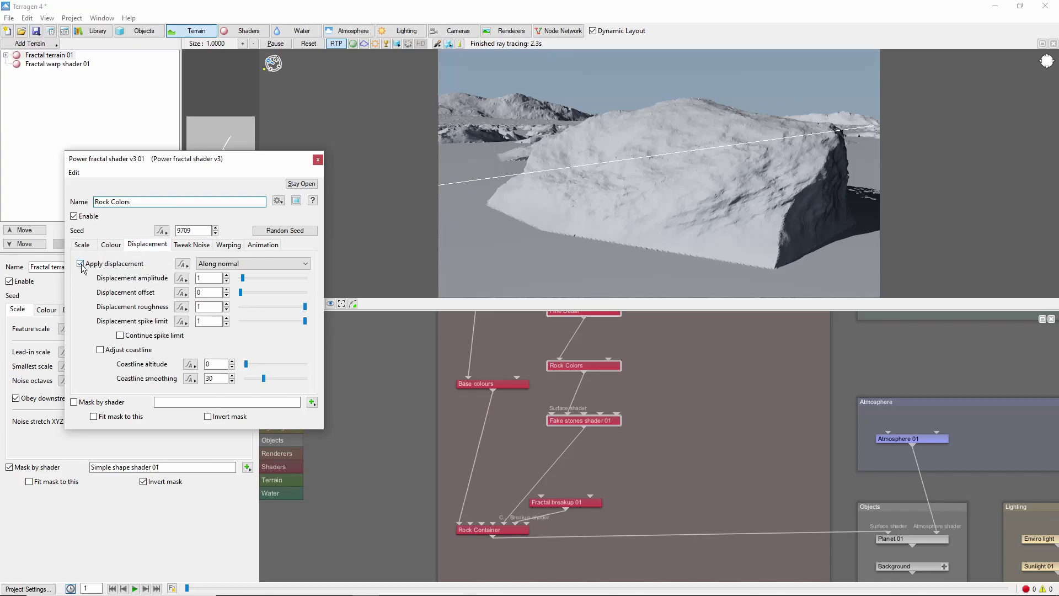
click(111, 245)
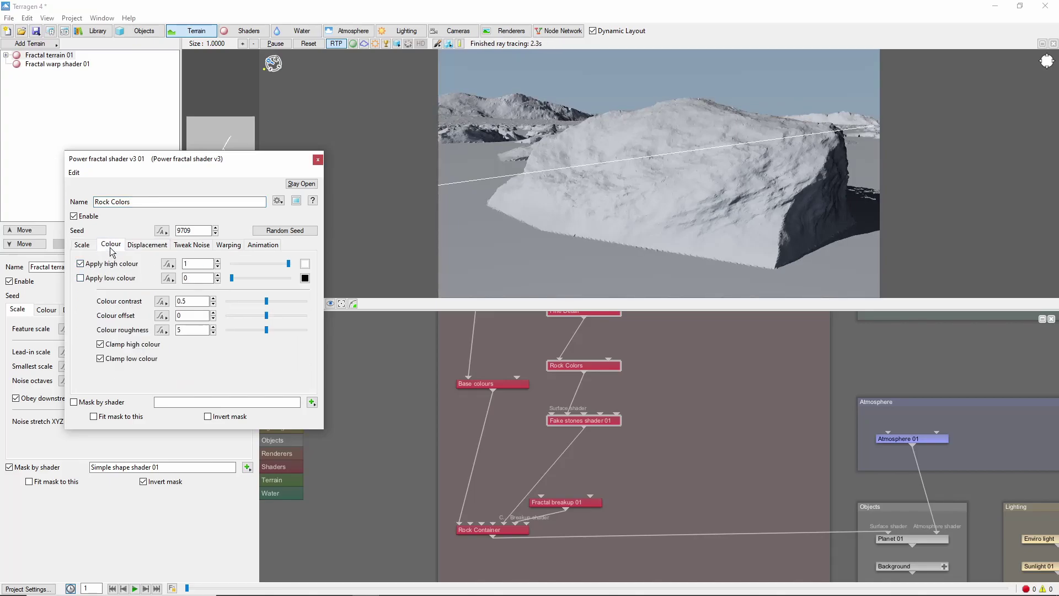
click(81, 279)
drag(192, 265, 110, 254)
text(0.3)
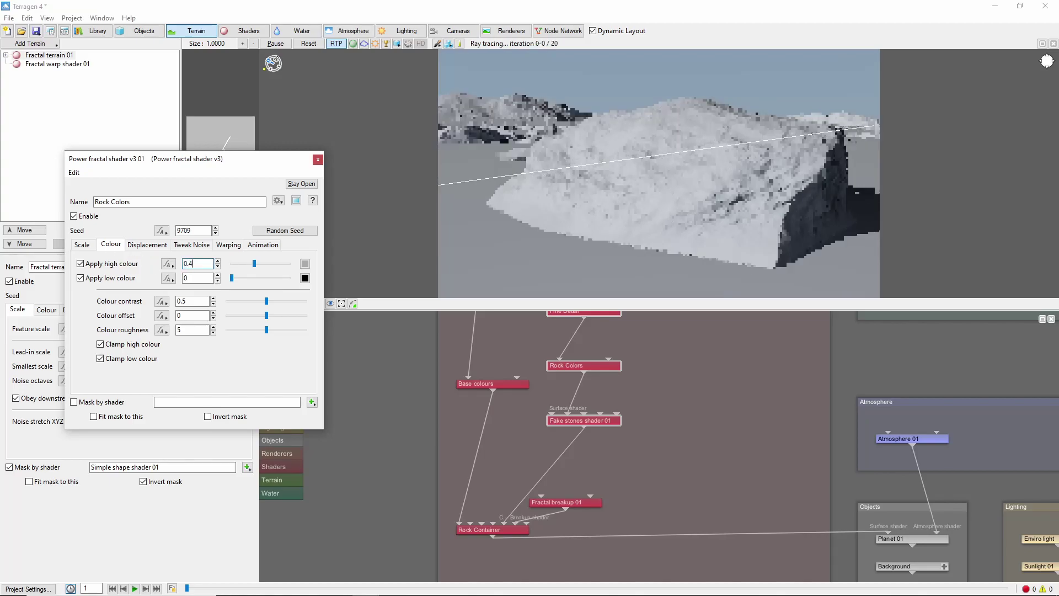
key(Tab)
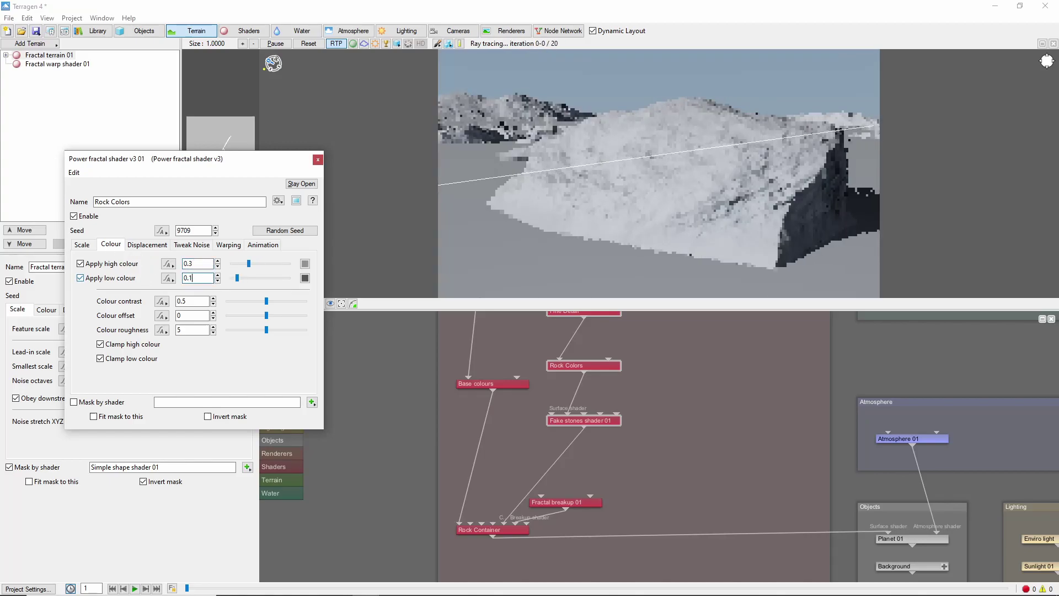
Set Rock Colors' lead-in scale to 3 and smallest scale to 0.001, and turn on surface shading in the 3D preview.
click(82, 245)
double_click(182, 285)
text(3)
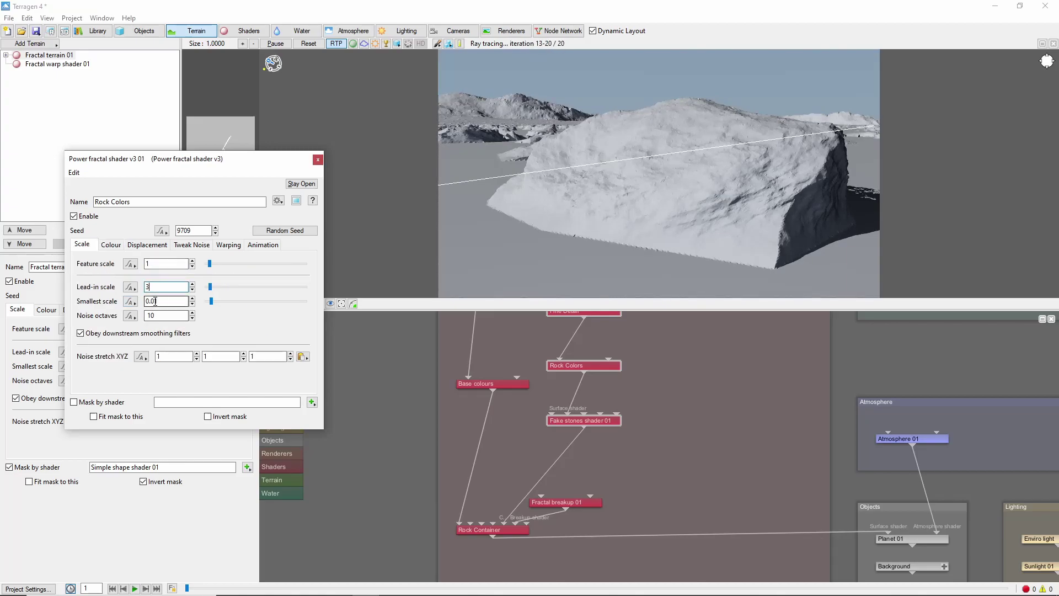
click(188, 300)
text(1)
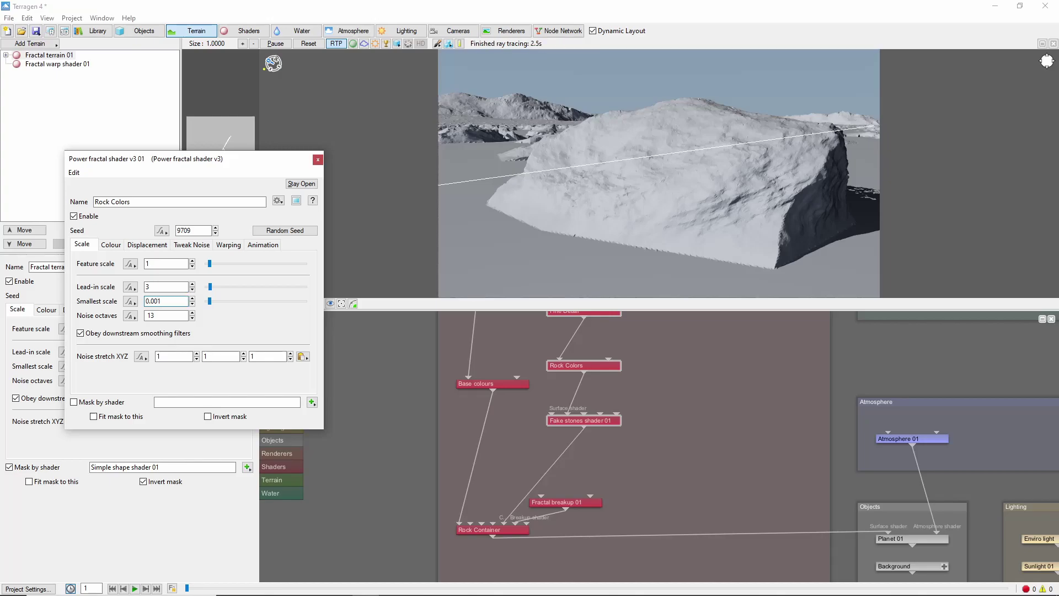
click(403, 112)
click(353, 45)
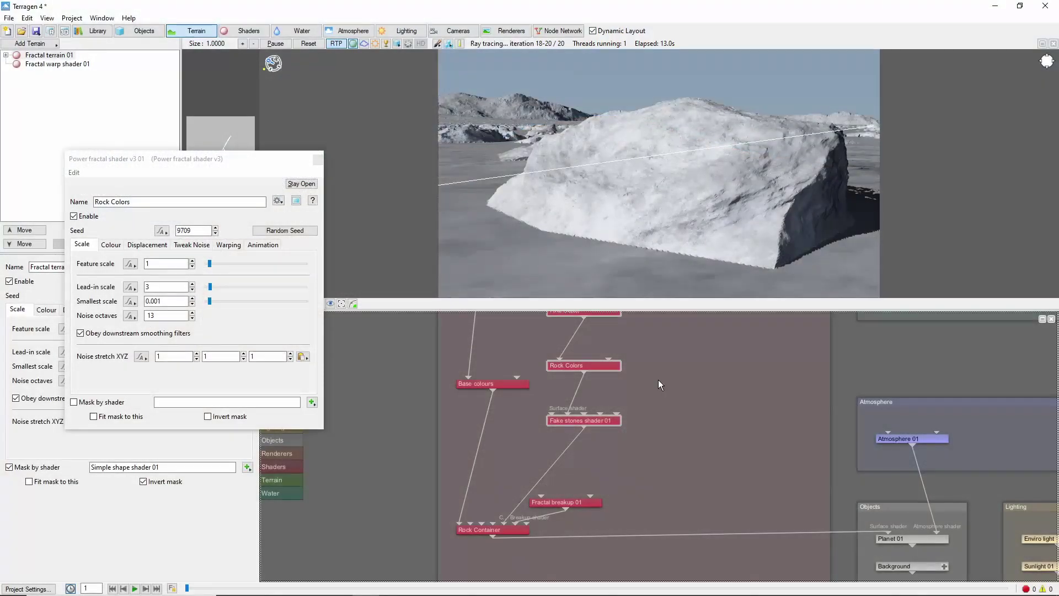
Stack the Rock Colors, Fine Detail and Rough Displacement nodes closely above the Fake stones shader in the node network.
middle_drag(693, 375, 697, 397)
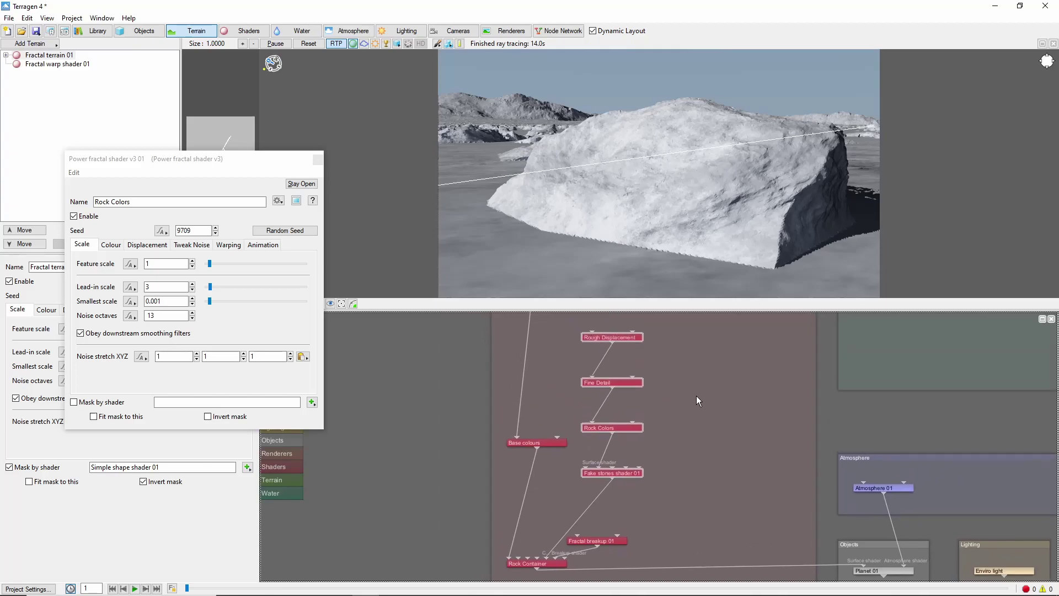
drag(626, 428, 626, 451)
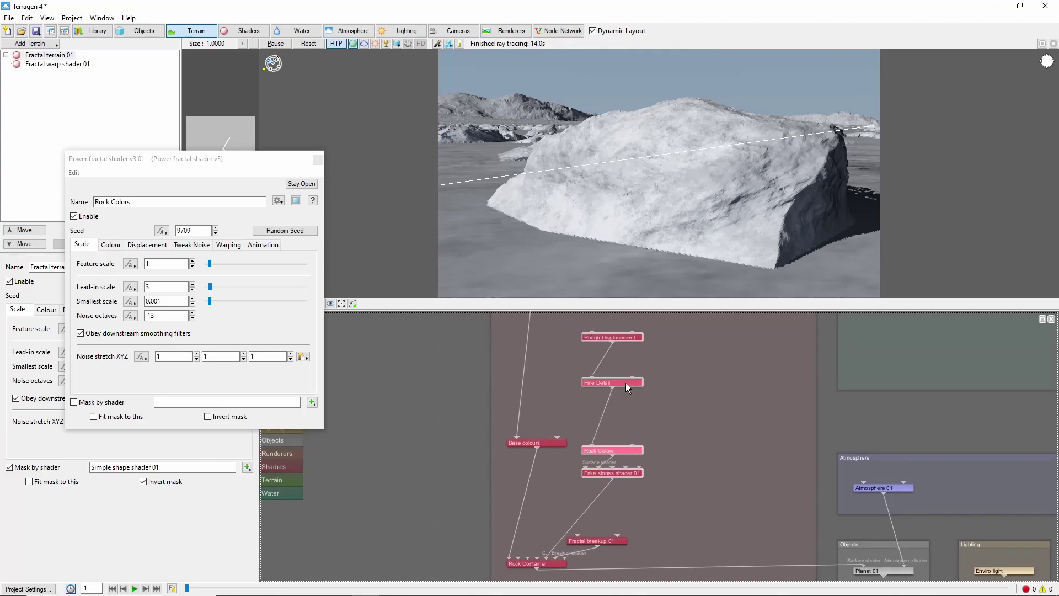
drag(626, 383, 626, 431)
drag(625, 341, 624, 403)
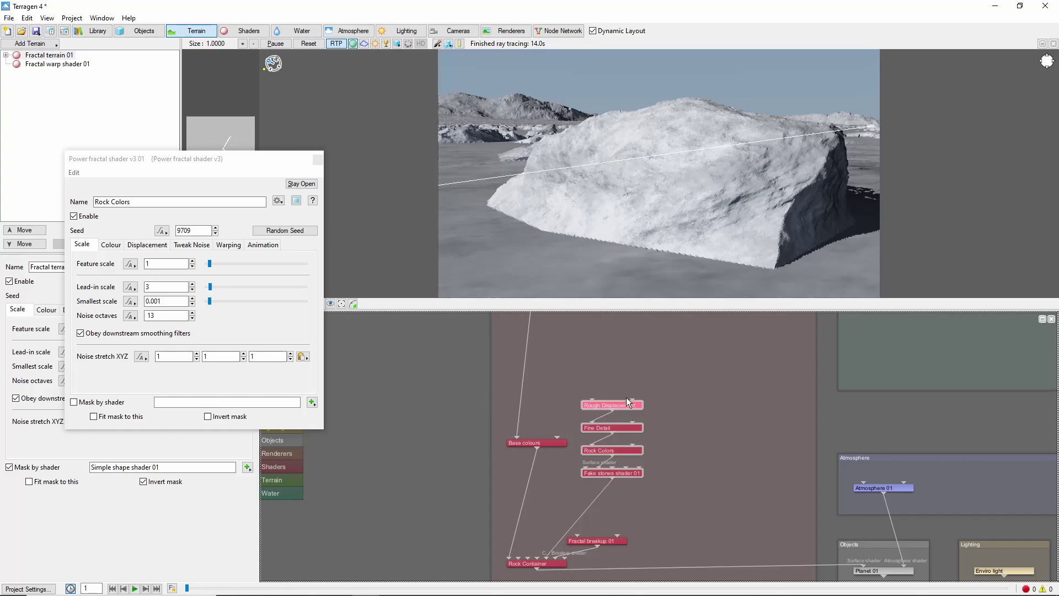